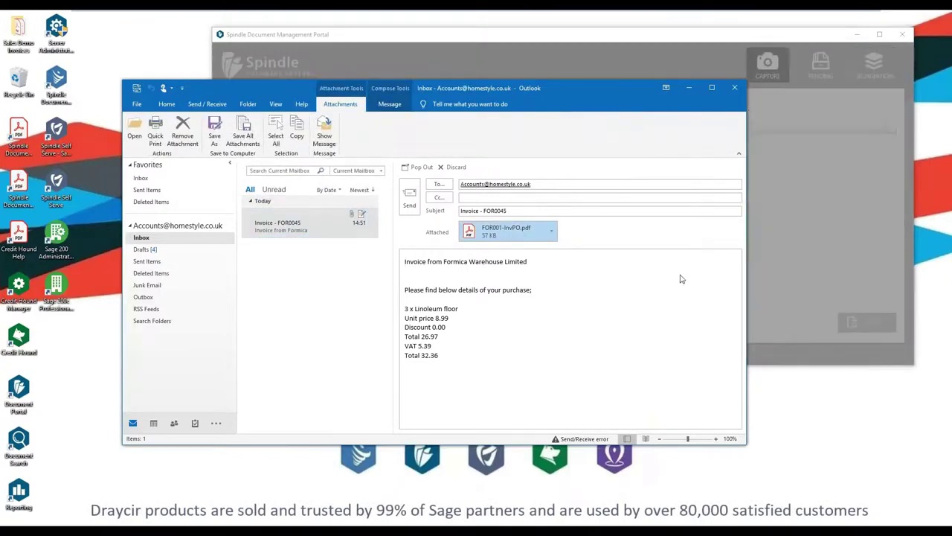
Submit FOR001-InvPO.pdf for Purchase Invoice recognition and view it queued in the Recognition list.
{"action": "left_click", "coordinate": [688, 88]}
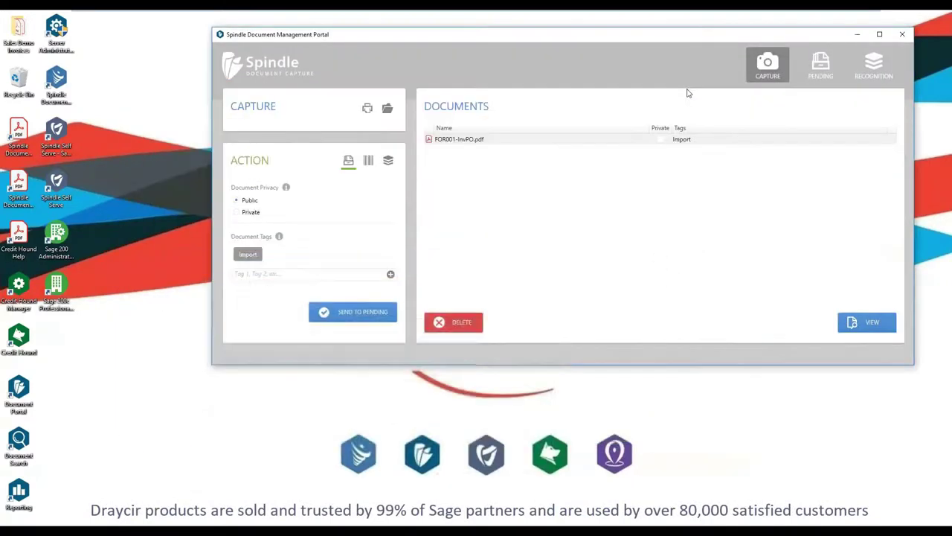
{"action": "left_click", "coordinate": [595, 141]}
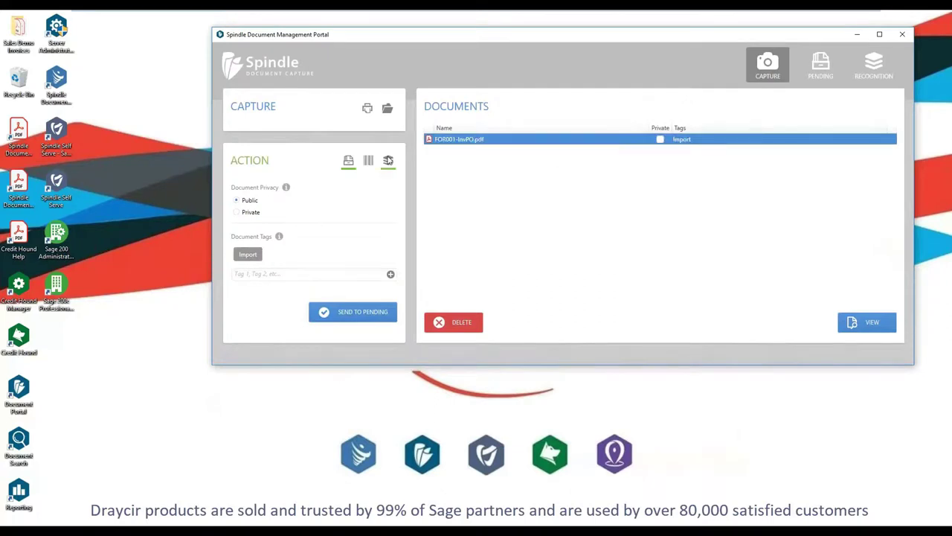
{"action": "left_click", "coordinate": [388, 161]}
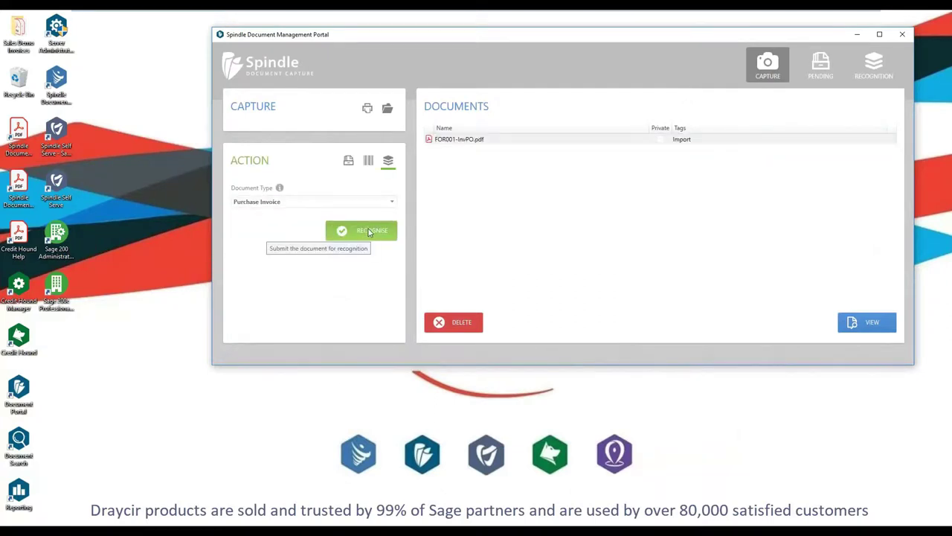
{"action": "left_click", "coordinate": [369, 231]}
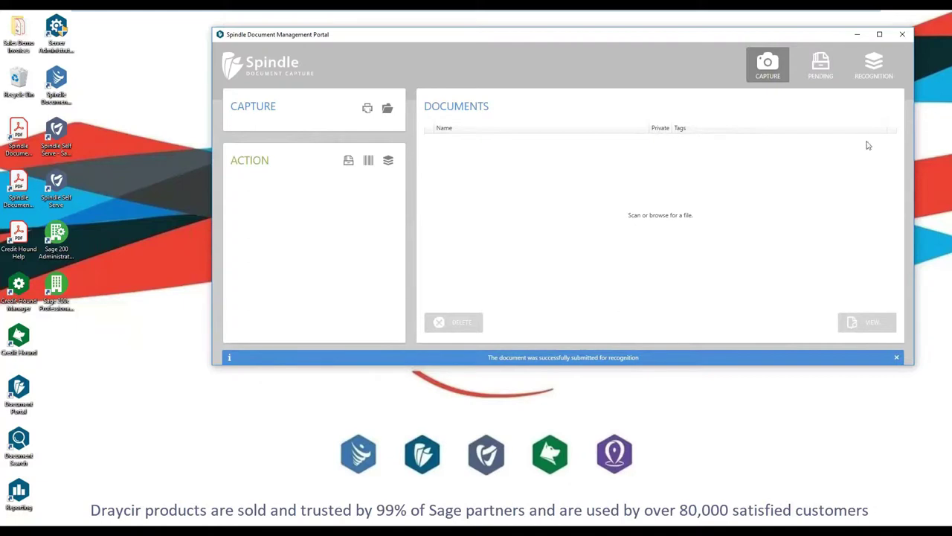
{"action": "left_click", "coordinate": [872, 62]}
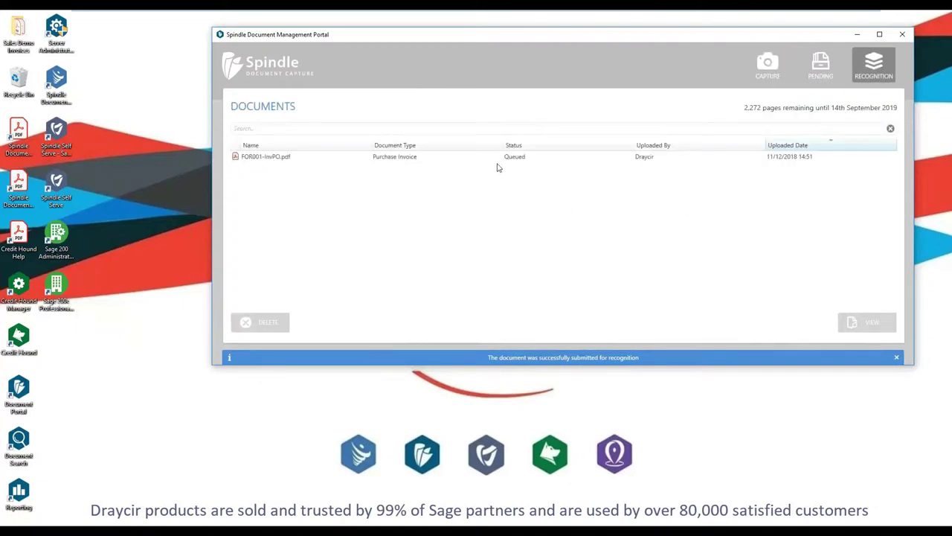
Open the recognised FOR001-InvPO.pdf for verification and check vendor FOR001 against the supplier address.
{"action": "left_click", "coordinate": [438, 159]}
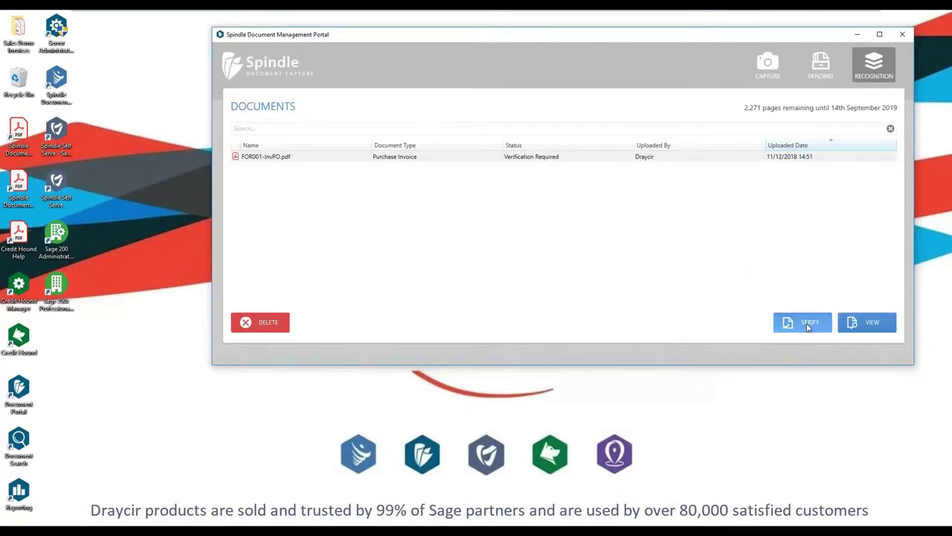
{"action": "left_click", "coordinate": [809, 324]}
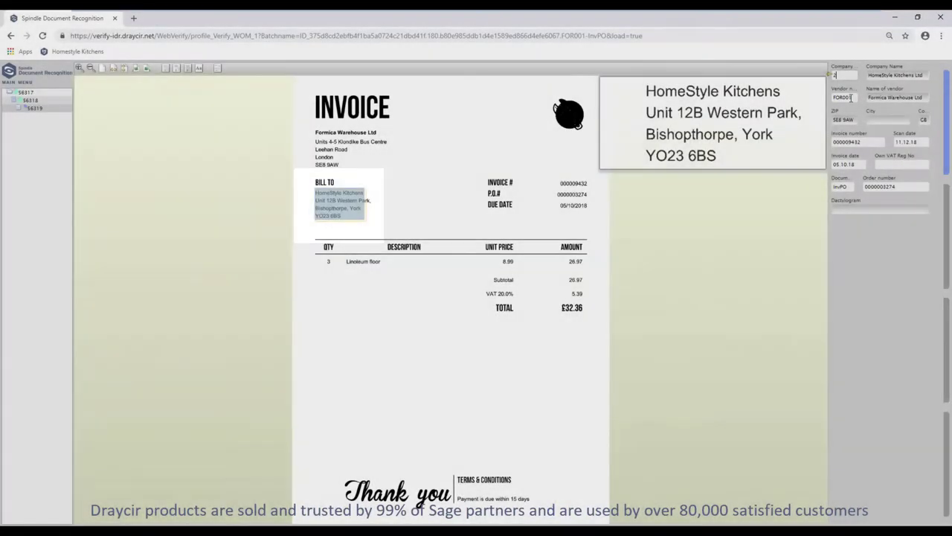
{"action": "left_click", "coordinate": [848, 97]}
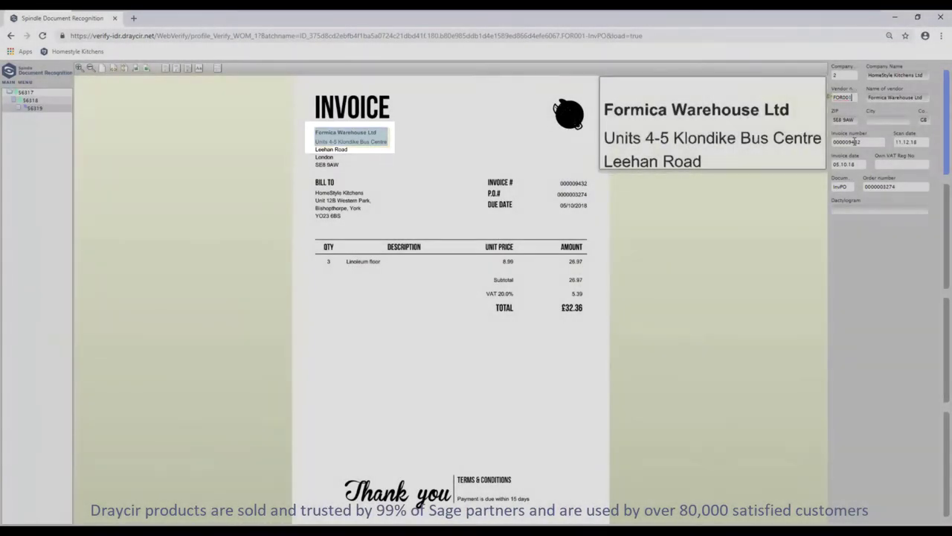
{"action": "left_click", "coordinate": [855, 141]}
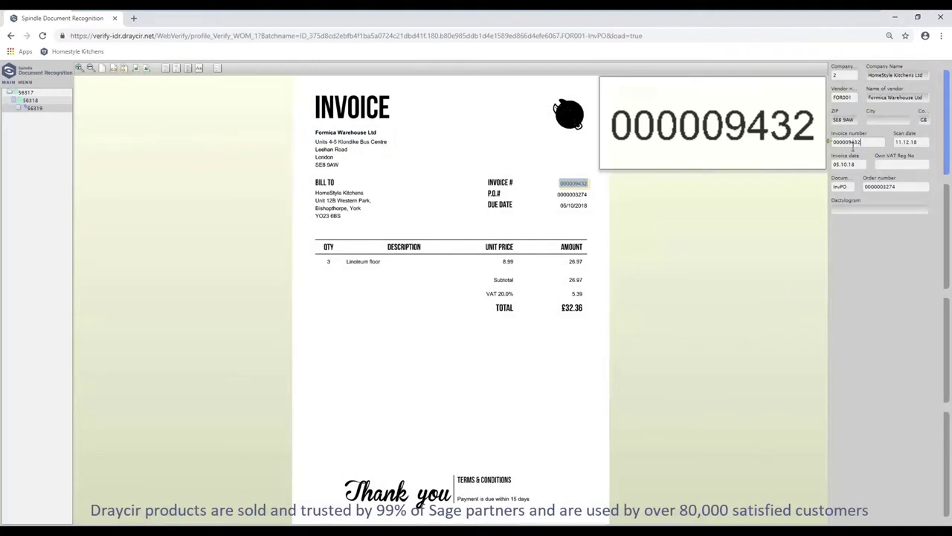
{"action": "left_click", "coordinate": [864, 186]}
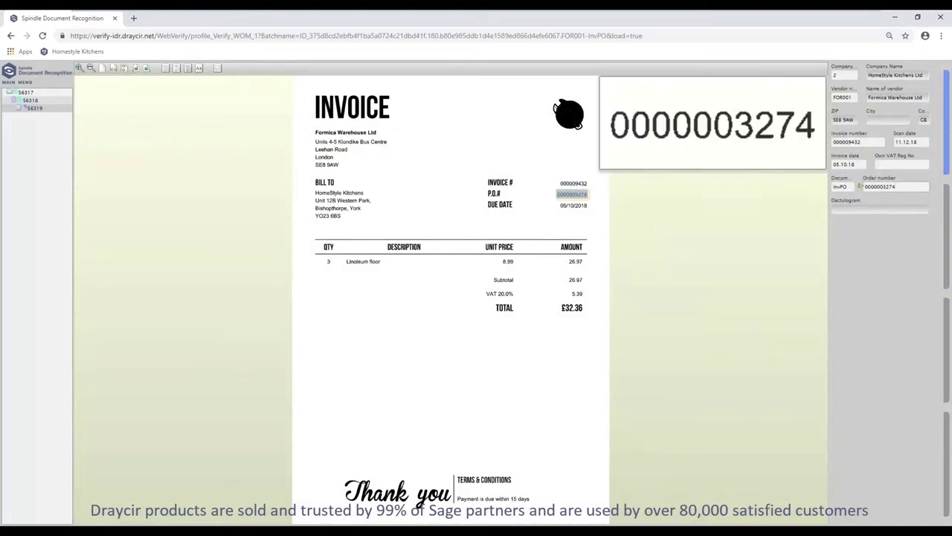
{"action": "key", "text": "Return"}
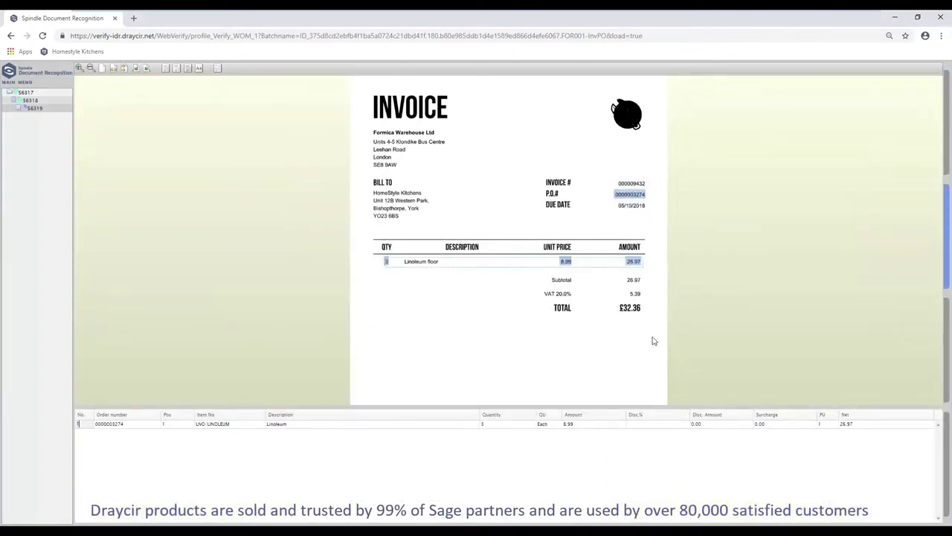
{"action": "left_click", "coordinate": [491, 424]}
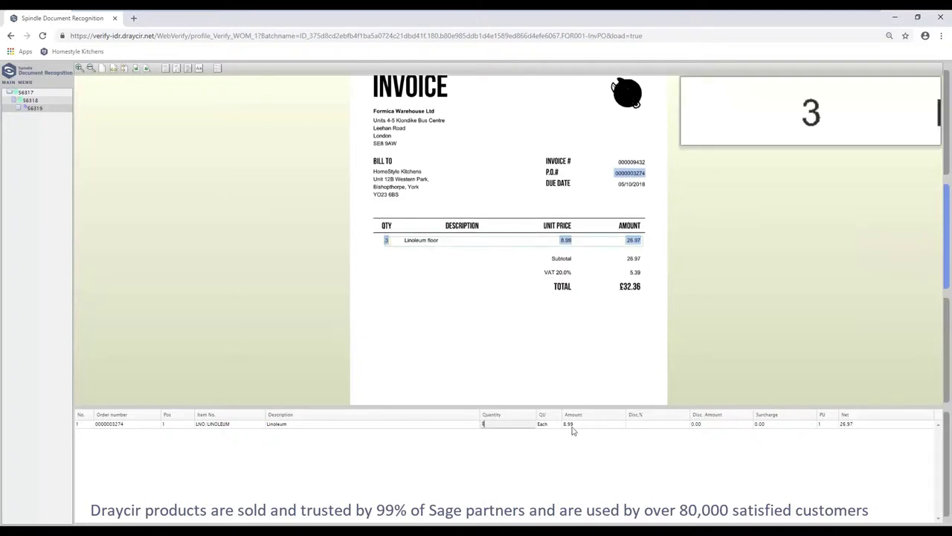
{"action": "left_click", "coordinate": [479, 298]}
{"action": "left_click", "coordinate": [587, 424]}
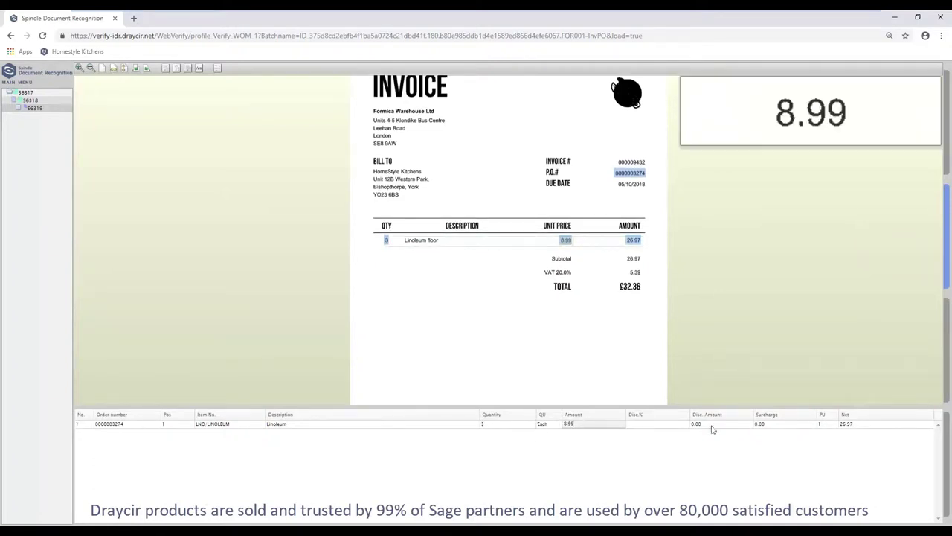
{"action": "left_click", "coordinate": [860, 425]}
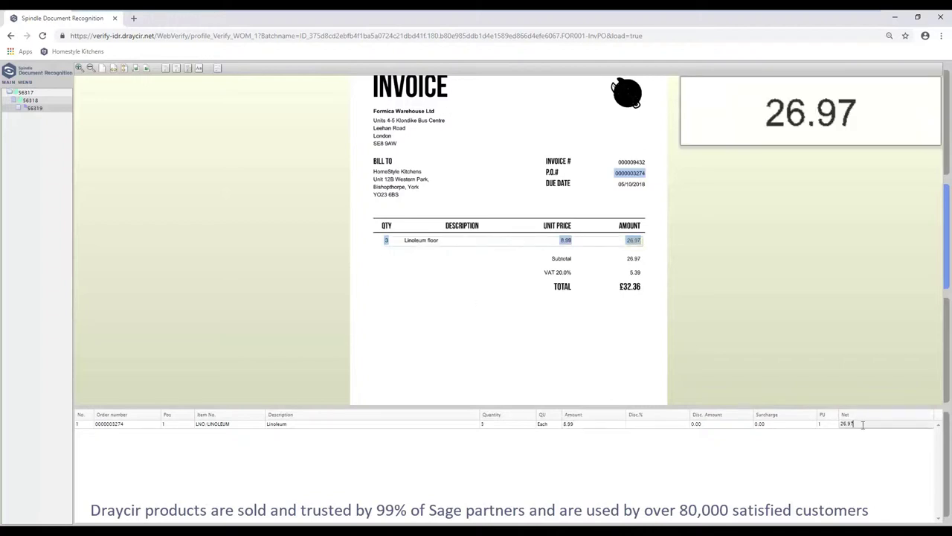
{"action": "left_click", "coordinate": [135, 423]}
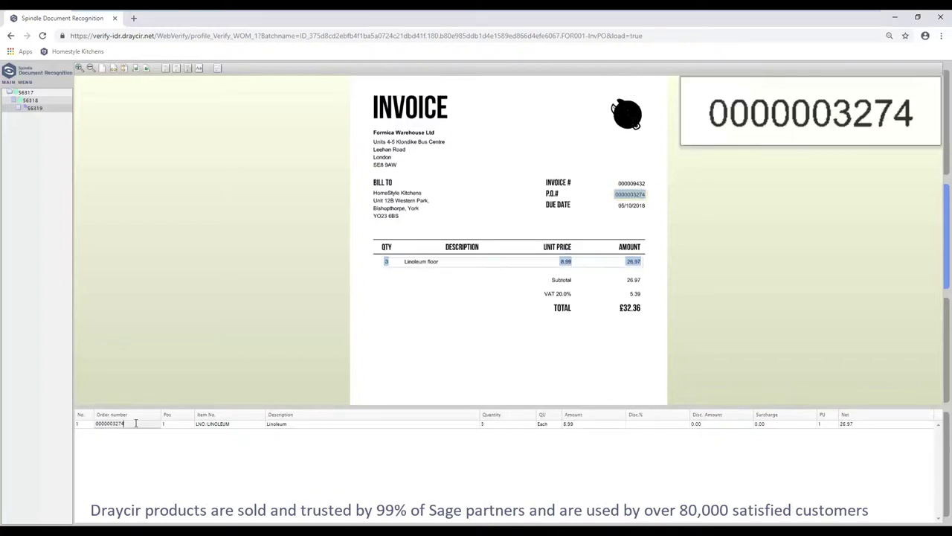
{"action": "key", "text": "F4"}
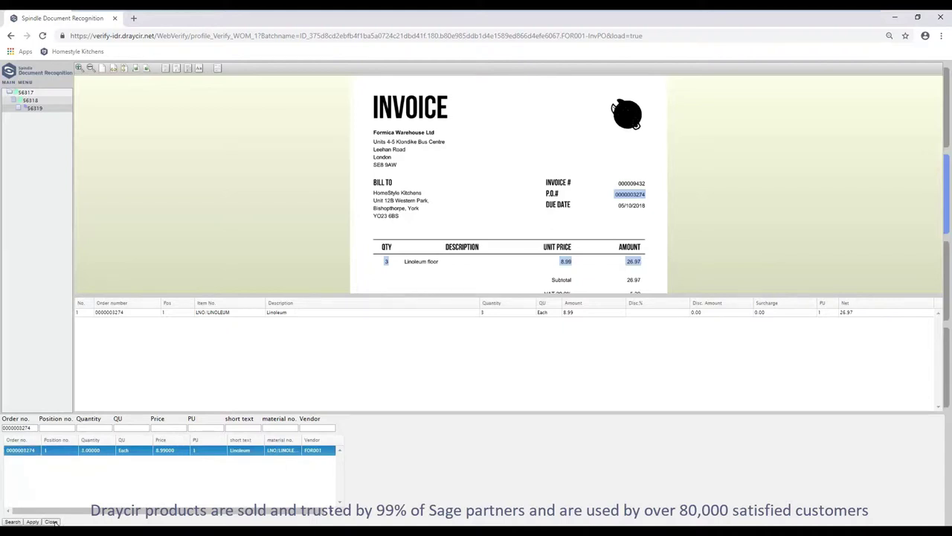
{"action": "left_click", "coordinate": [51, 521]}
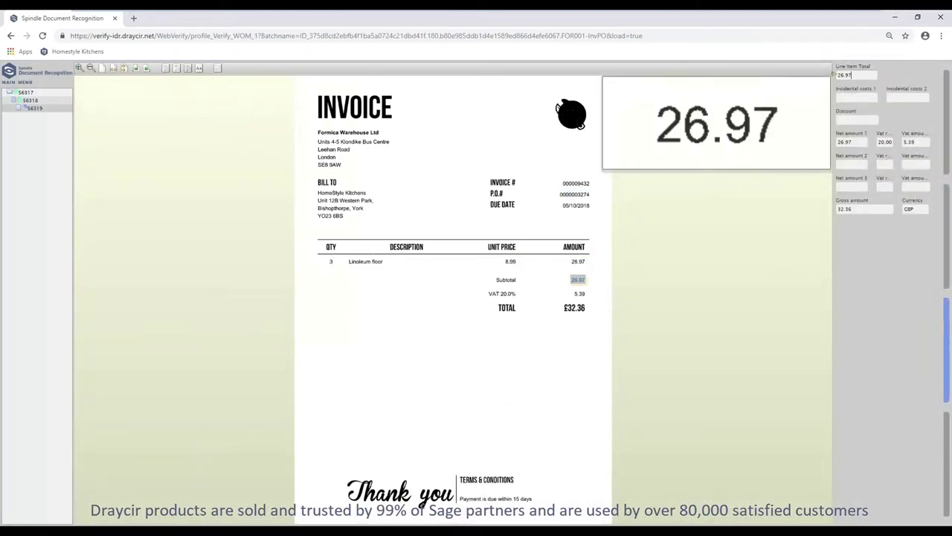
Confirm the 32.36 GBP totals and line coding without choosing a nominal code, then leave the batch.
{"action": "left_click", "coordinate": [854, 96]}
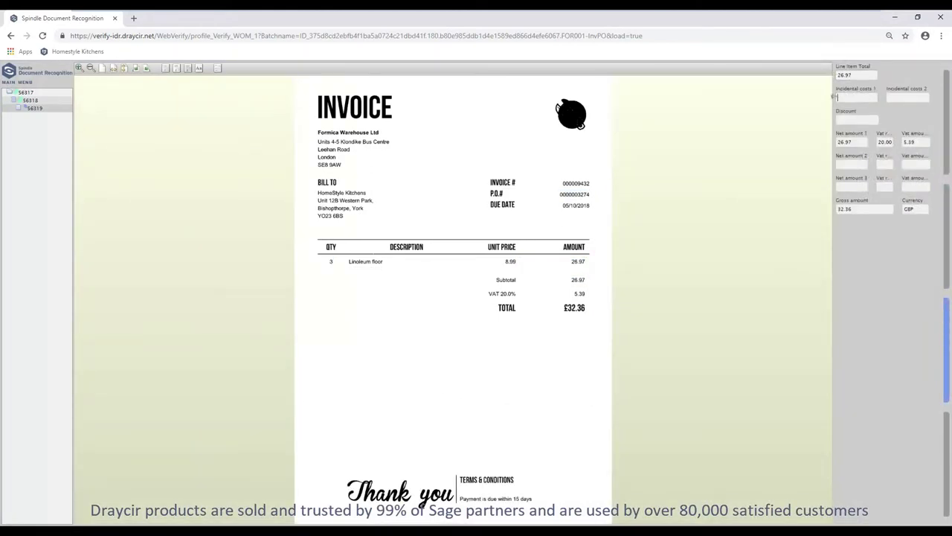
{"action": "left_click", "coordinate": [948, 442]}
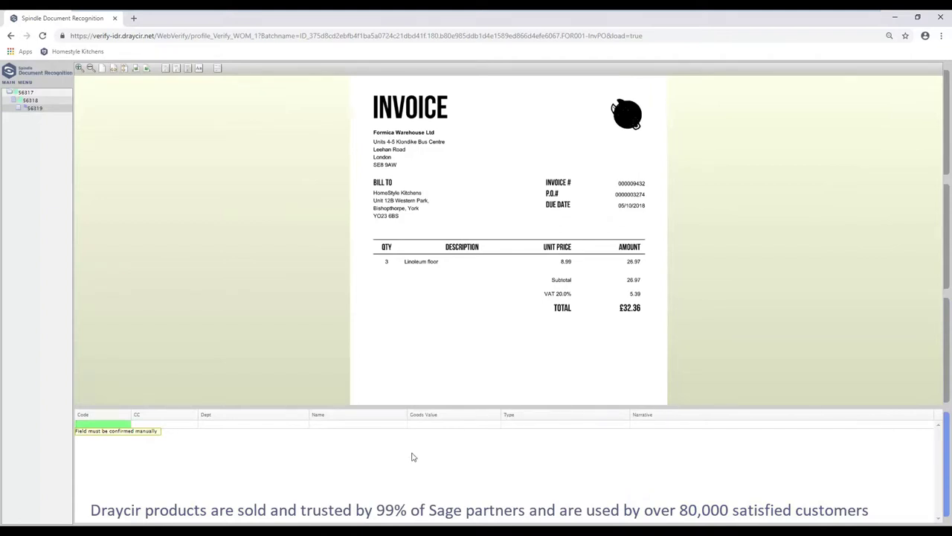
{"action": "key", "text": "Return"}
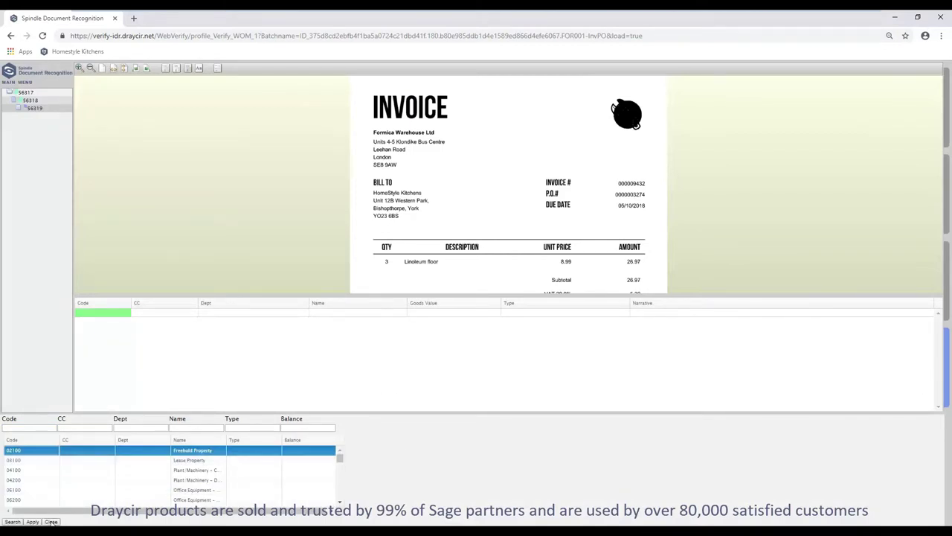
{"action": "left_click", "coordinate": [51, 522]}
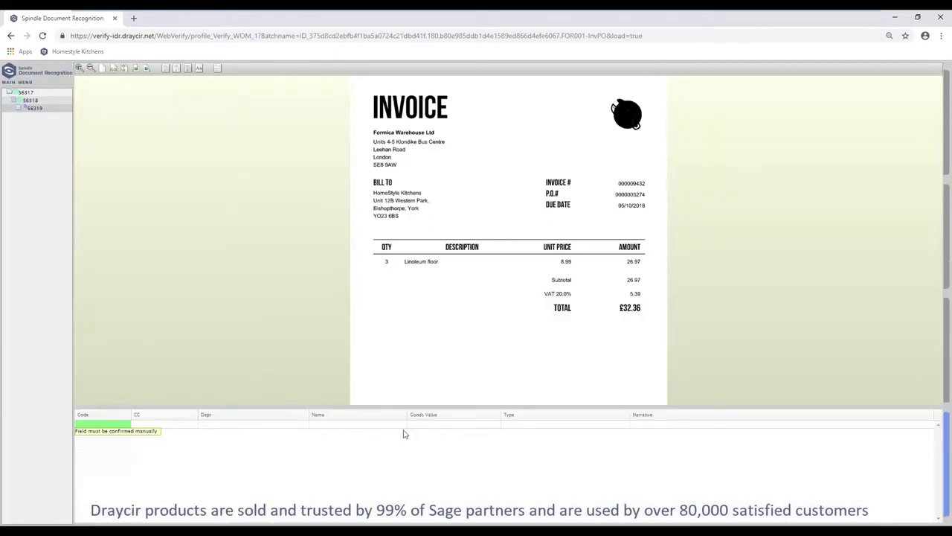
{"action": "key", "text": "Return"}
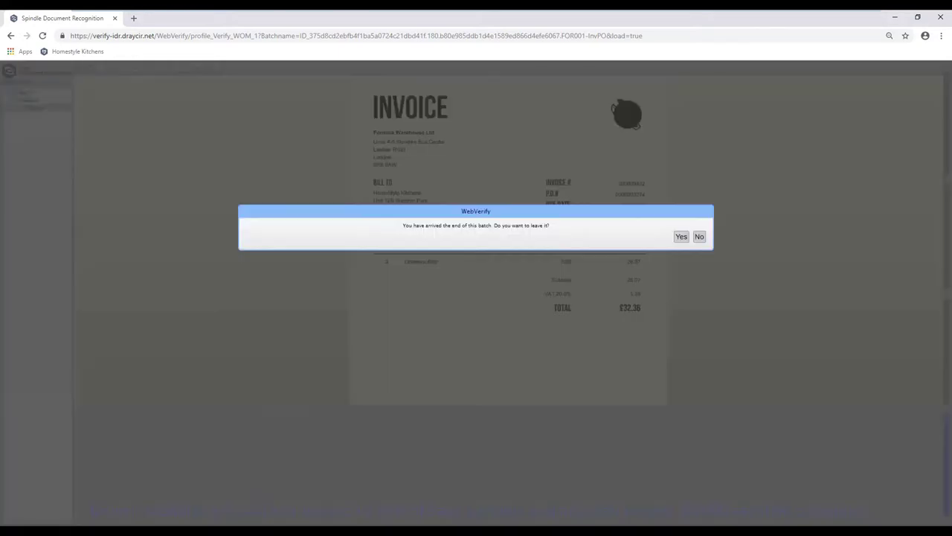
{"action": "key", "text": "Return"}
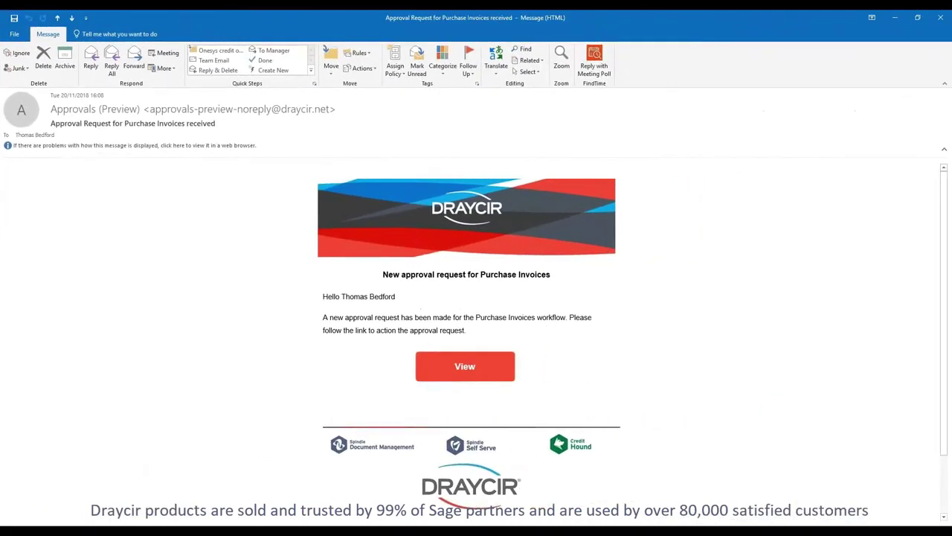
Open Draycir Approvals request #34 from the Outlook email and view its £32.36 invoice PDF.
{"action": "left_click", "coordinate": [467, 374]}
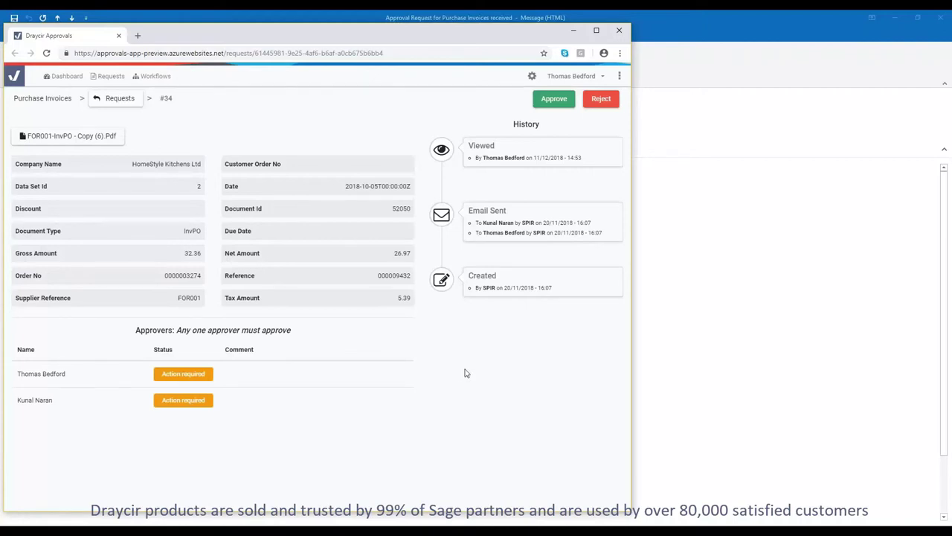
{"action": "left_click", "coordinate": [65, 135]}
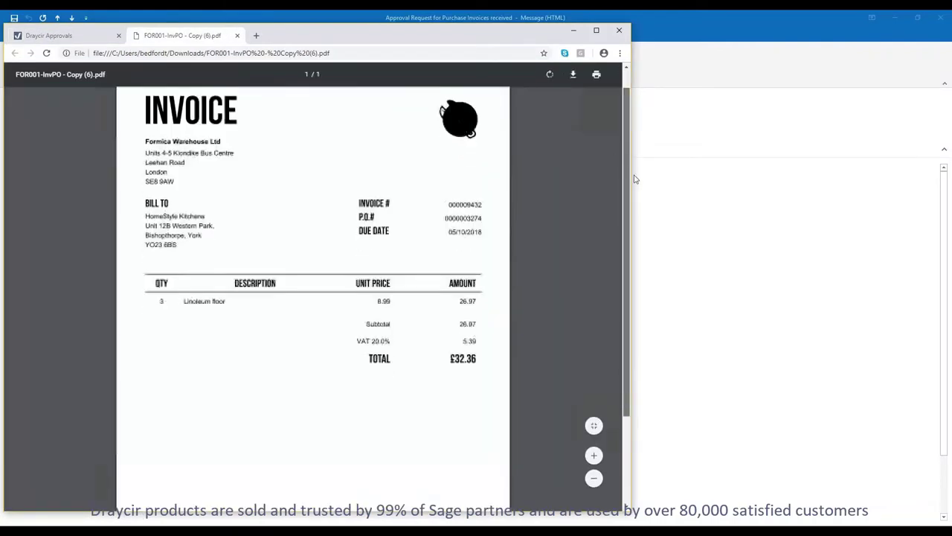
Review the attached FOR001 invoice PDF and close it.
{"action": "scroll", "coordinate": [620, 223], "scroll_direction": "down", "scroll_amount": 2}
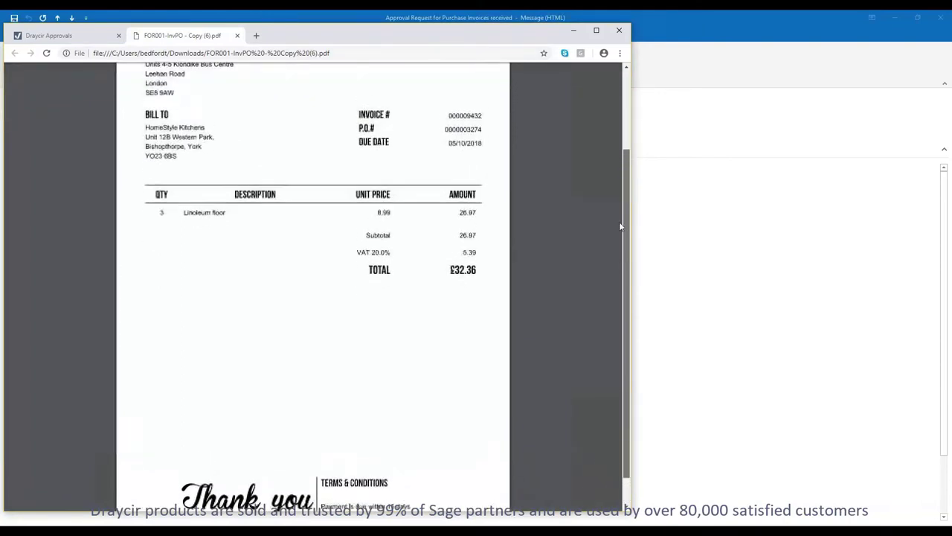
{"action": "scroll", "coordinate": [620, 226], "scroll_direction": "up", "scroll_amount": 3}
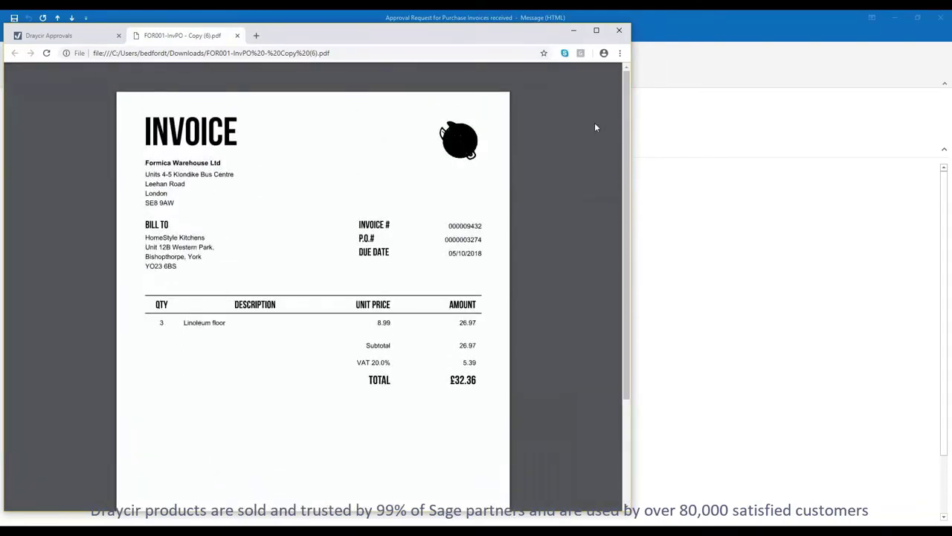
{"action": "left_click", "coordinate": [237, 36]}
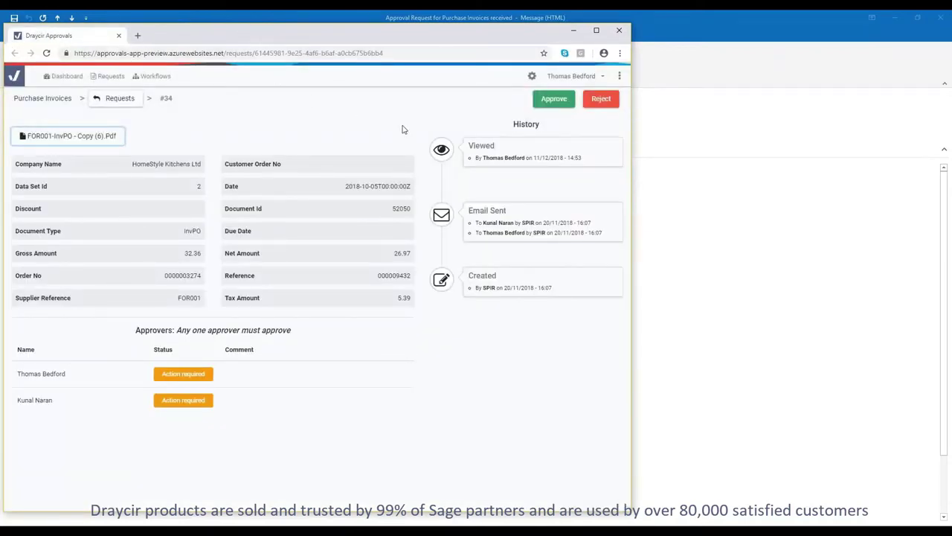
Approve request #34 with the comment 'this is OK'.
{"action": "left_click", "coordinate": [556, 101]}
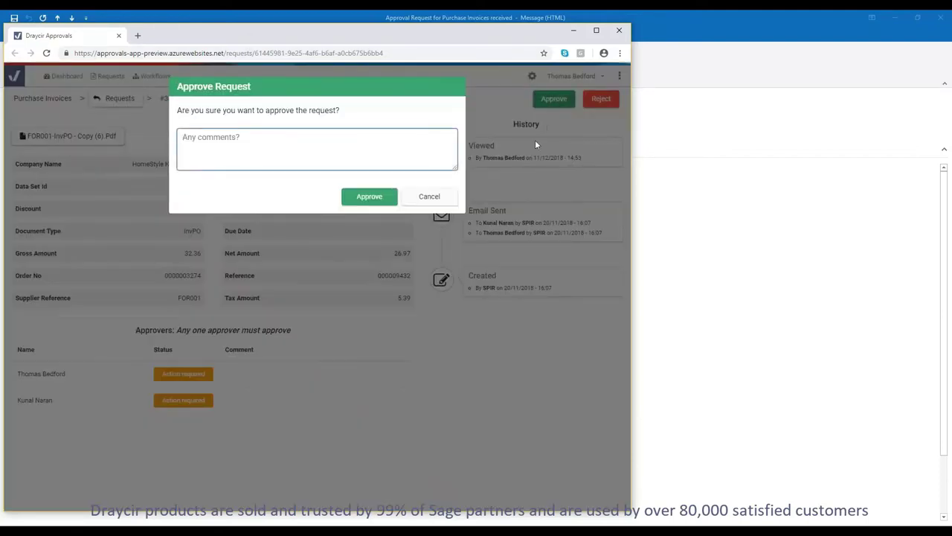
{"action": "type", "text": "this i"}
{"action": "type", "text": "s OK"}
{"action": "left_click", "coordinate": [374, 197]}
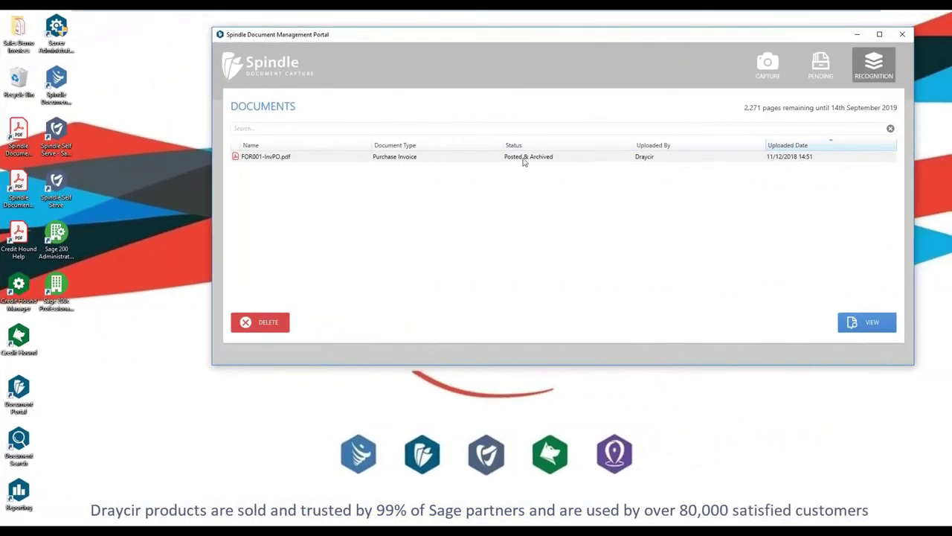
Select the Posted & Archived FOR001-InvPO.pdf entry and switch to Sage 200's View Order window.
{"action": "left_click", "coordinate": [523, 158]}
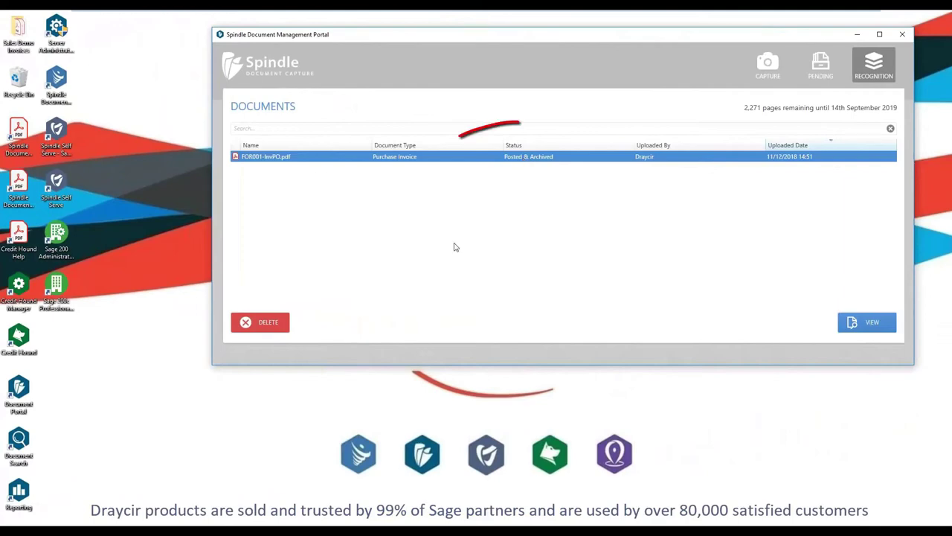
{"action": "left_click", "coordinate": [328, 530]}
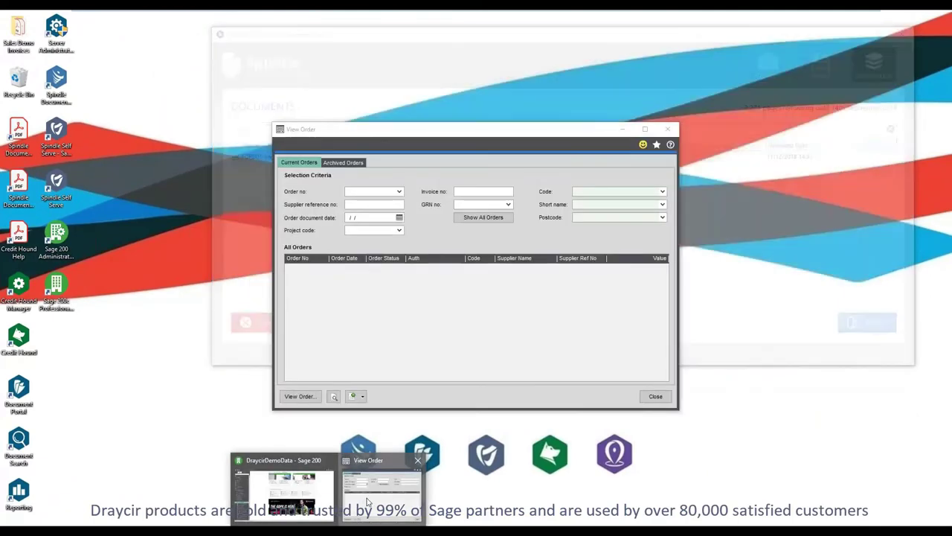
{"action": "left_click", "coordinate": [367, 503]}
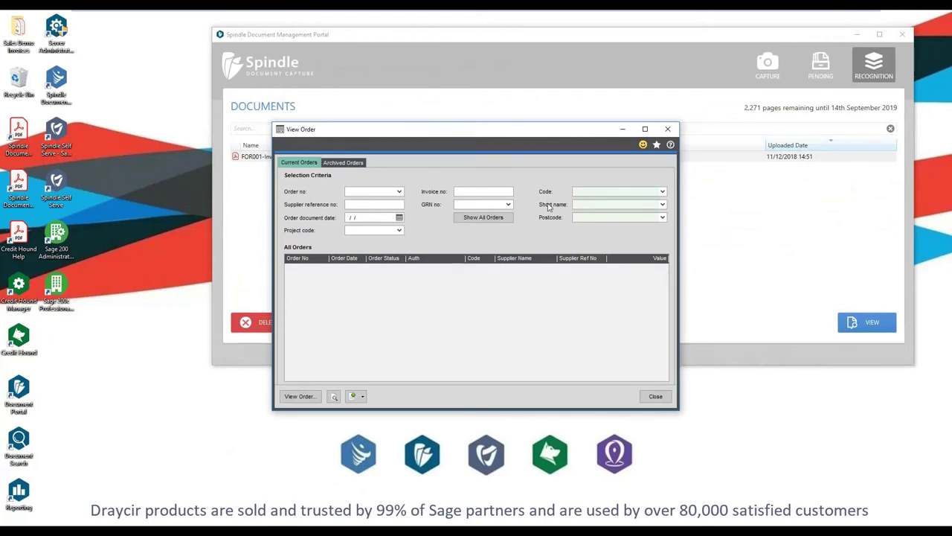
{"action": "type", "text": "fo"}
{"action": "key", "text": "Tab"}
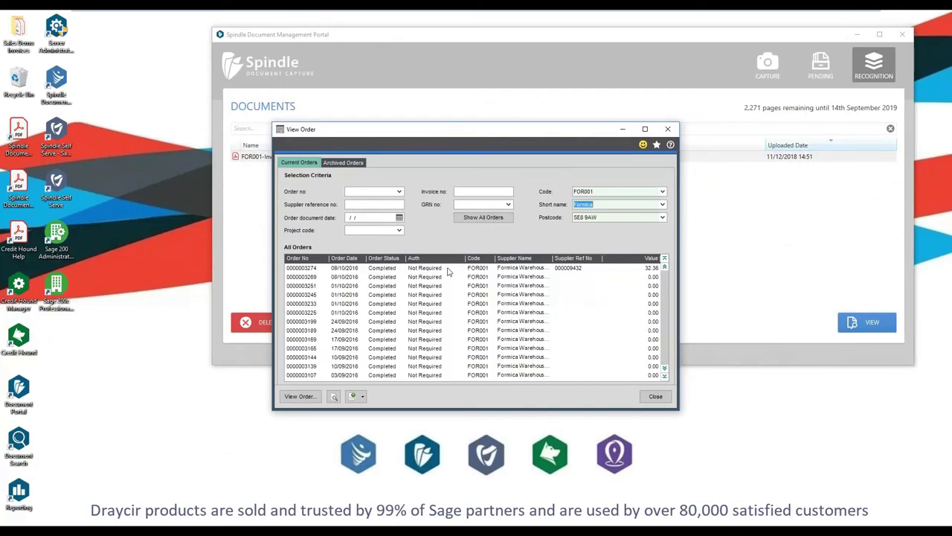
{"action": "left_click", "coordinate": [447, 270]}
{"action": "double_click", "coordinate": [447, 270]}
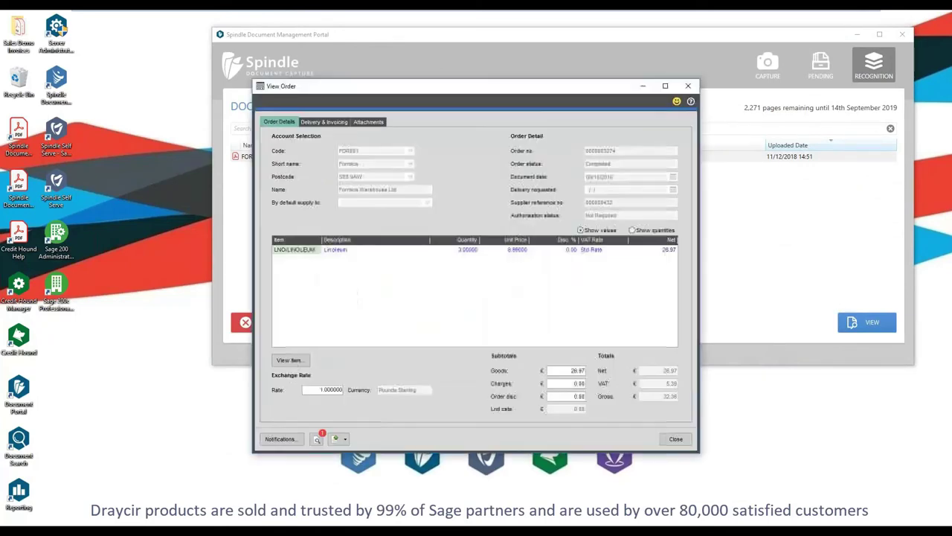
{"action": "left_click", "coordinate": [666, 87]}
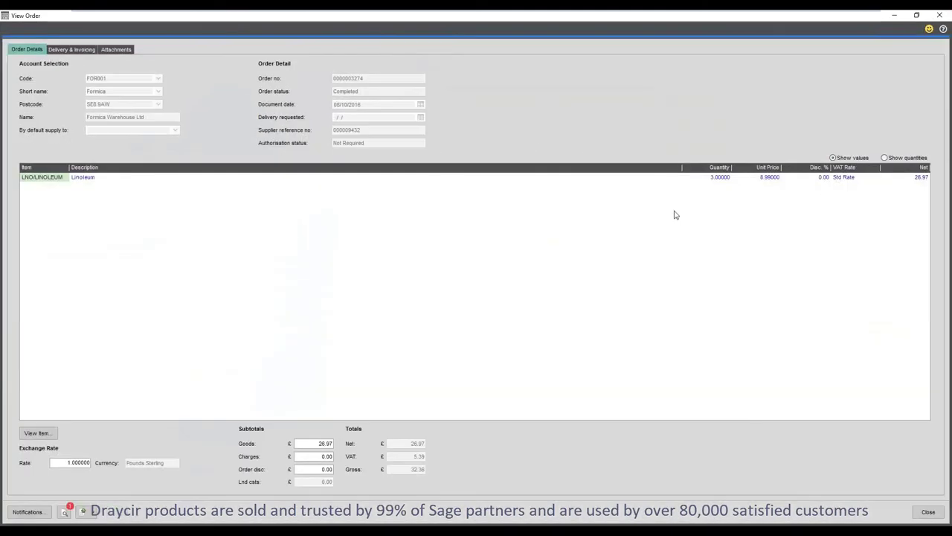
{"action": "left_click", "coordinate": [885, 159]}
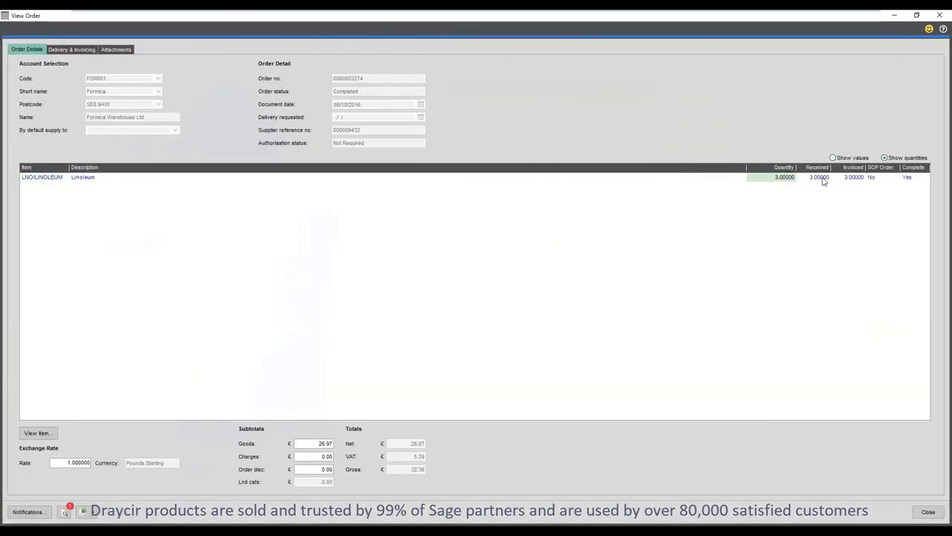